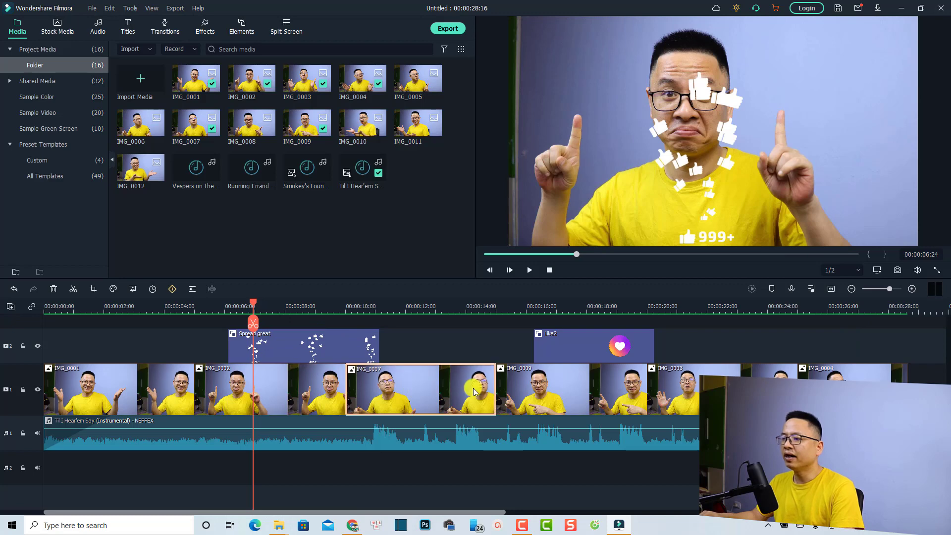
# Replace the IMG_0007 clip on the video track with IMG_0011 from the project media, keeping its slot and duration
pyautogui.click(524, 385)
pyautogui.click(408, 310)
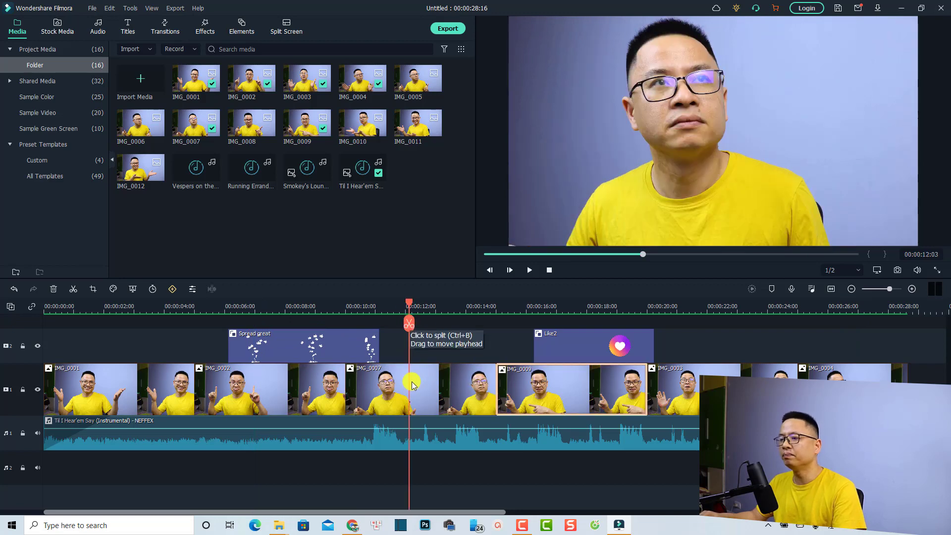
pyautogui.click(411, 382)
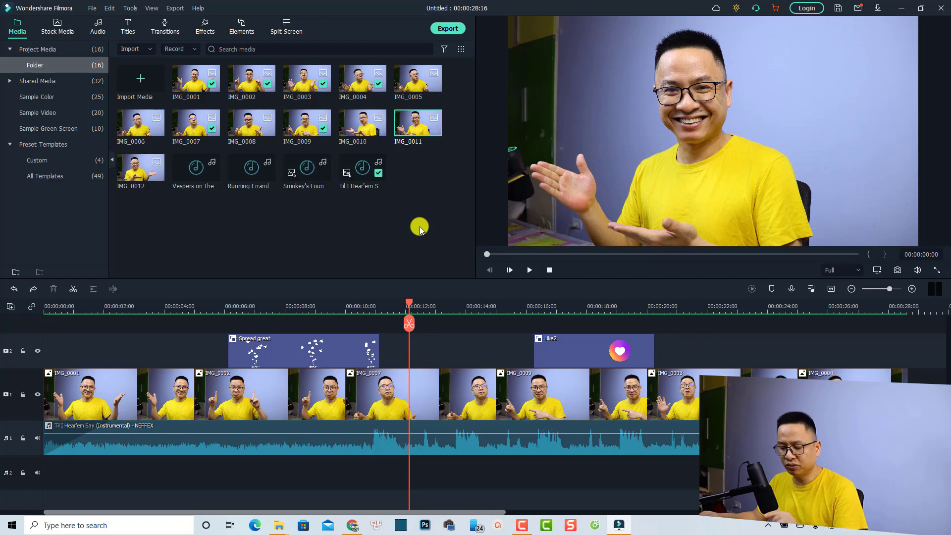
pyautogui.press('alt')
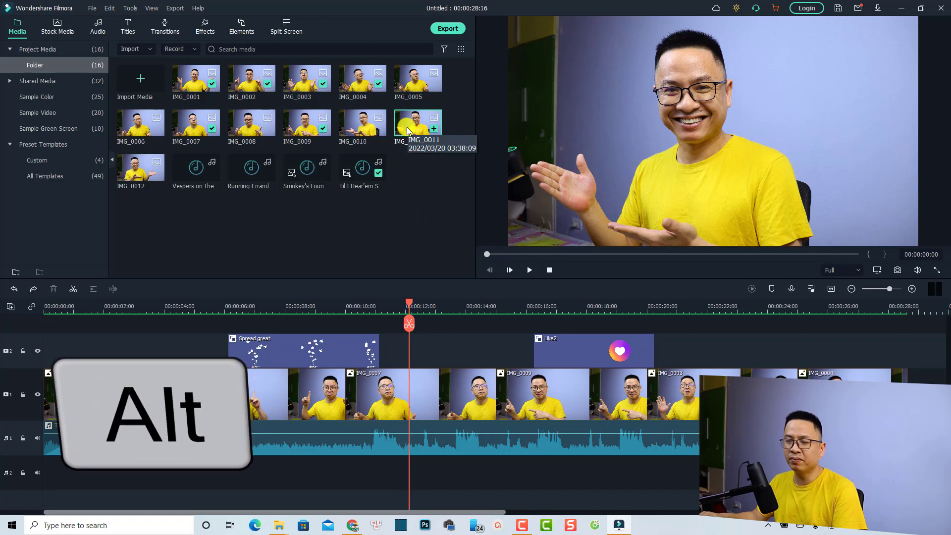
pyautogui.moveTo(407, 131); pyautogui.dragTo(410, 395)
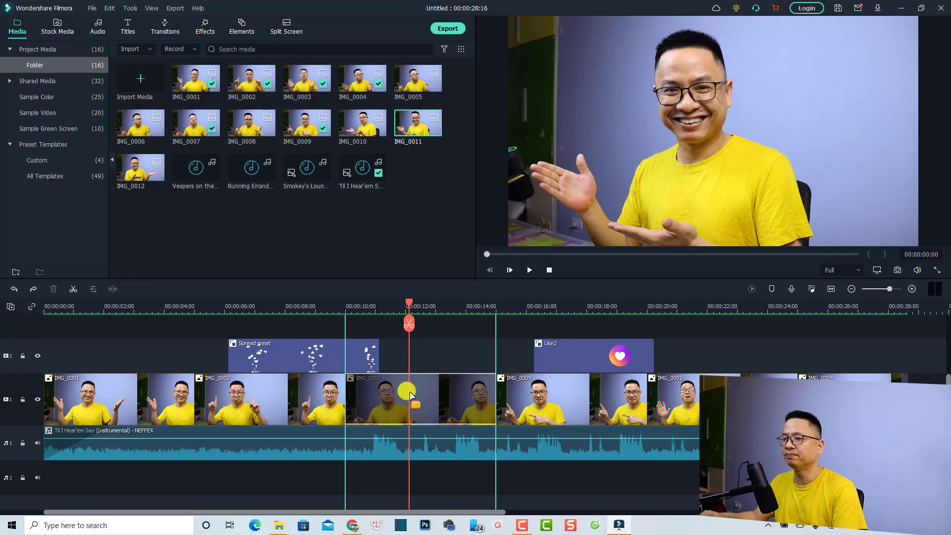
pyautogui.moveTo(410, 394); pyautogui.dragTo(408, 395)
pyautogui.click(405, 394)
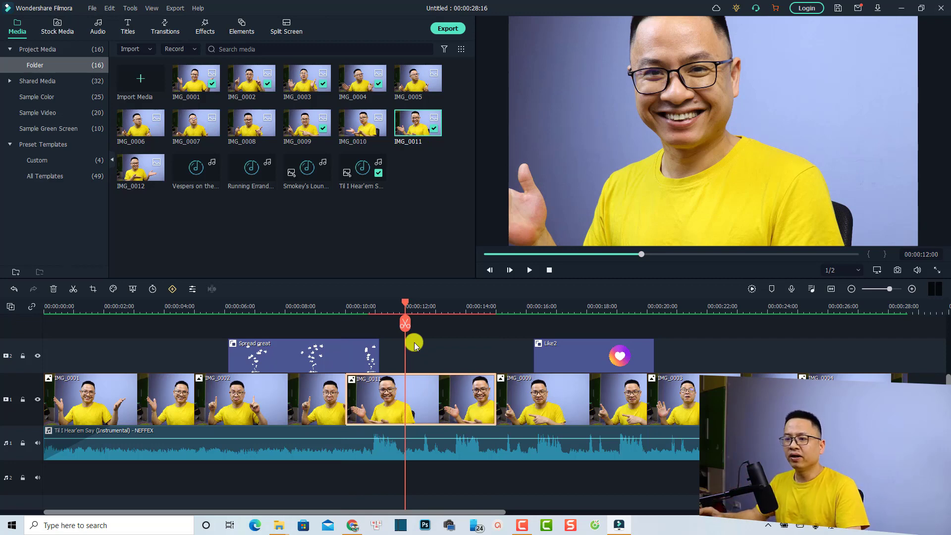
# Replace the IMG_0002 clip on the timeline with the downloaded stock video of a man walking in a foggy forest
pyautogui.click(229, 407)
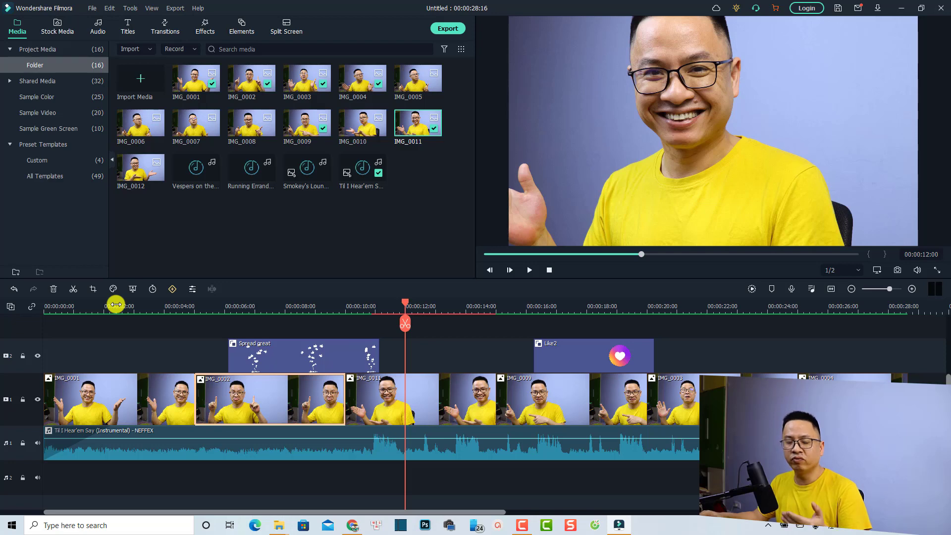
pyautogui.click(57, 24)
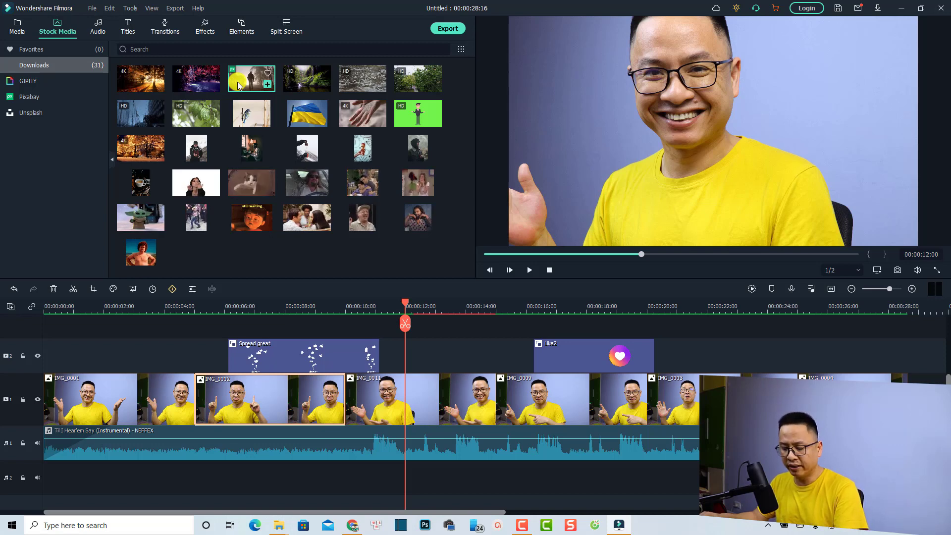
pyautogui.press('alt')
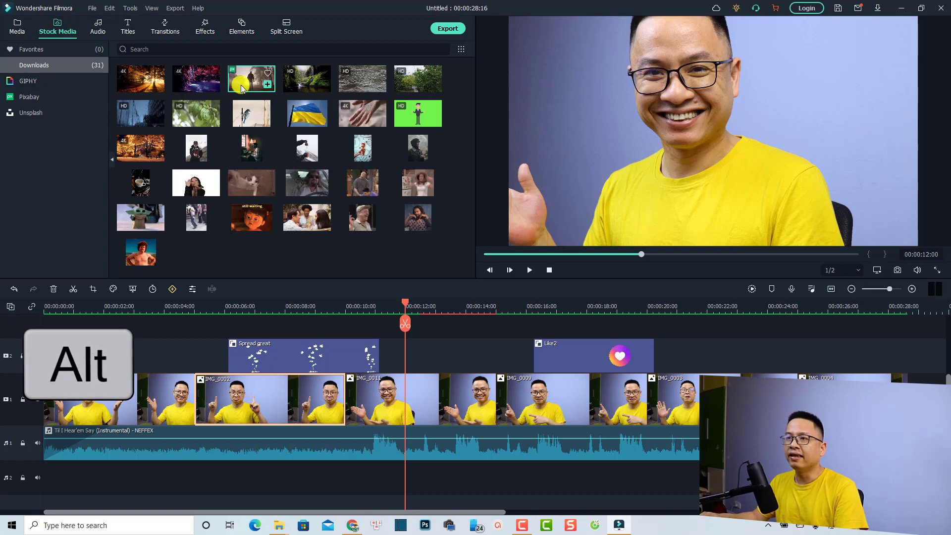
pyautogui.moveTo(242, 88); pyautogui.dragTo(245, 399)
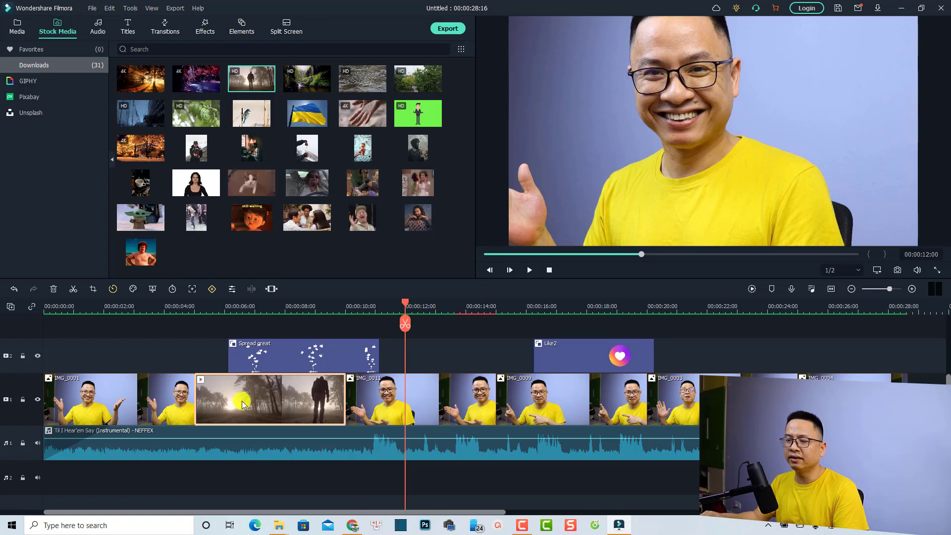
# Use Slide Edit to shift the forest clip to the section with the walking man, apply it, and preview the clip
pyautogui.click(270, 290)
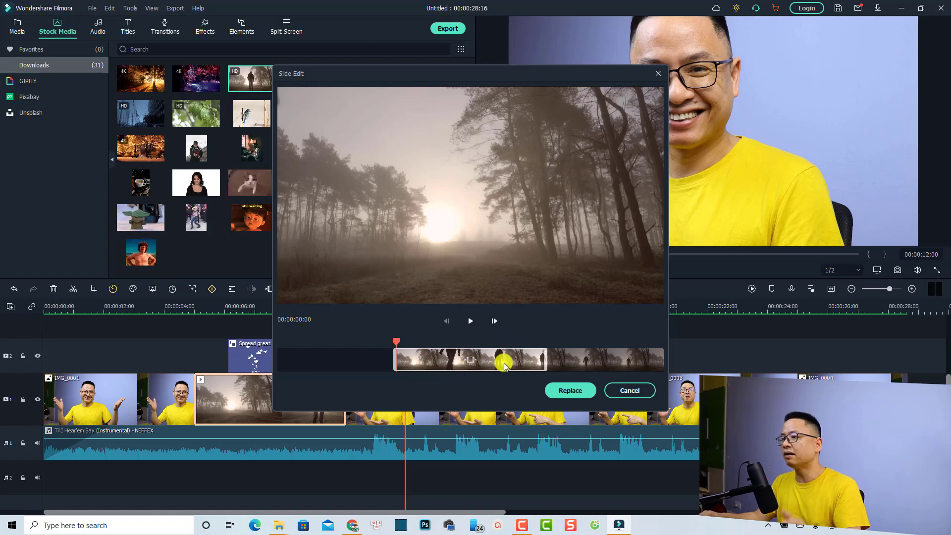
pyautogui.moveTo(519, 361)
pyautogui.mouseDown()
pyautogui.moveTo(391, 361)
pyautogui.moveTo(501, 361)
pyautogui.mouseUp()
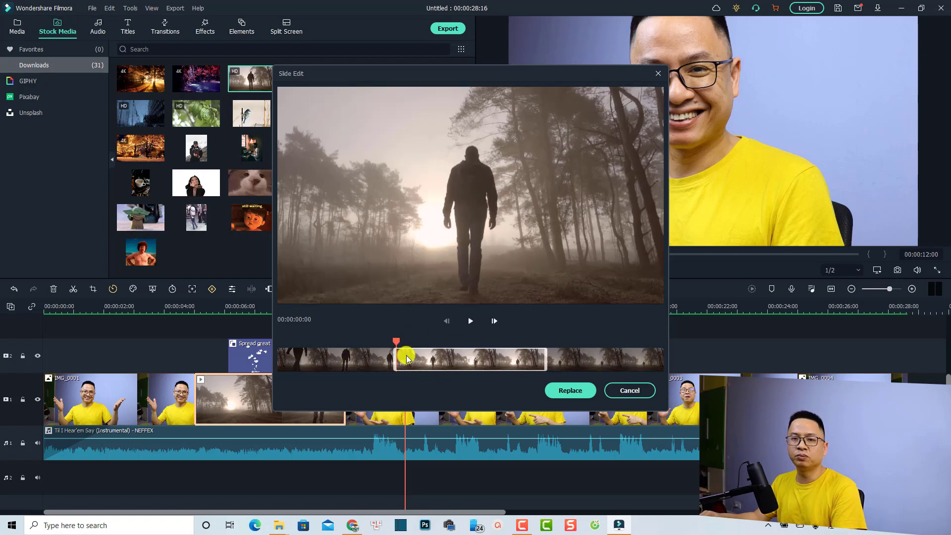
pyautogui.click(559, 392)
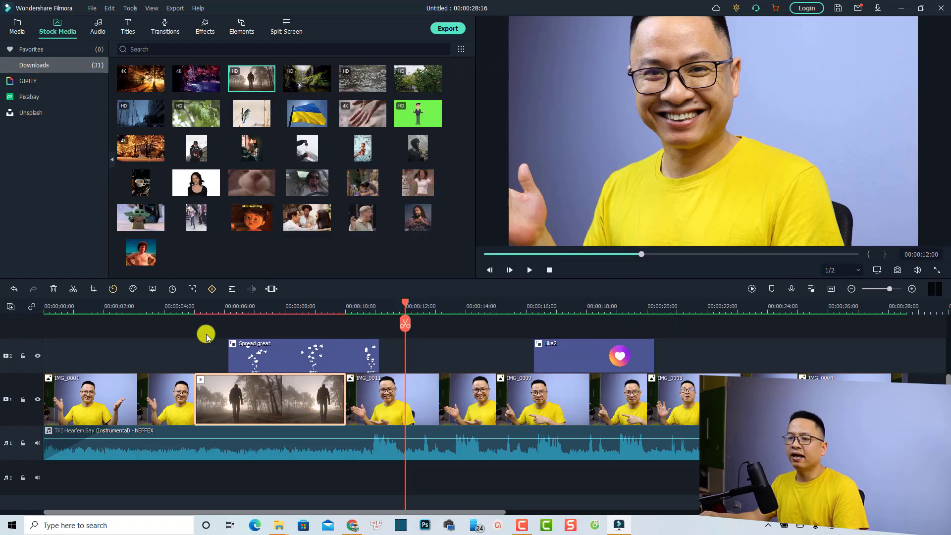
pyautogui.click(190, 306)
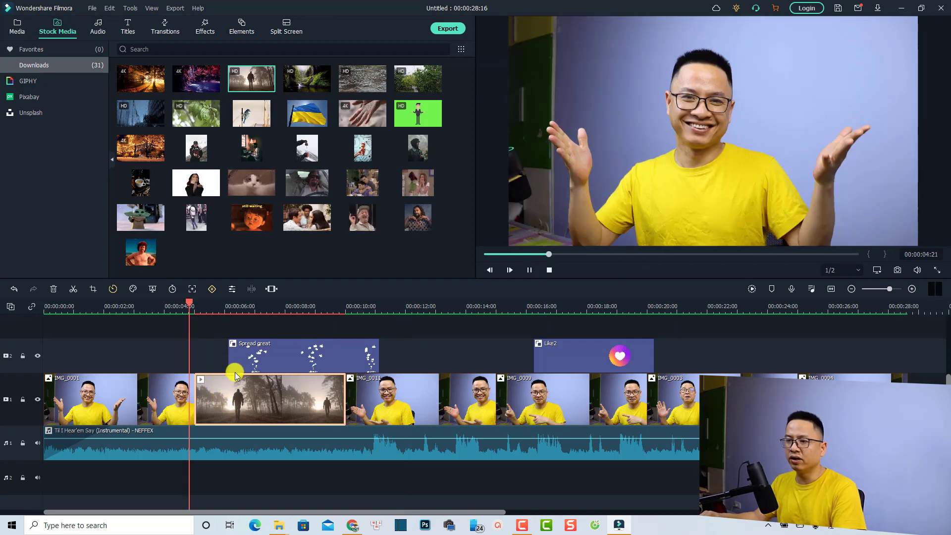
pyautogui.press('space')
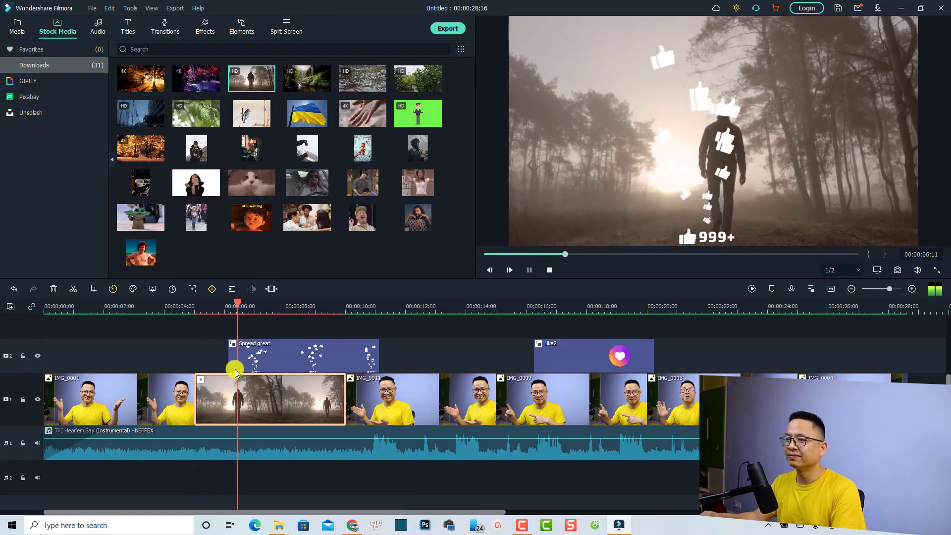
pyautogui.press('space')
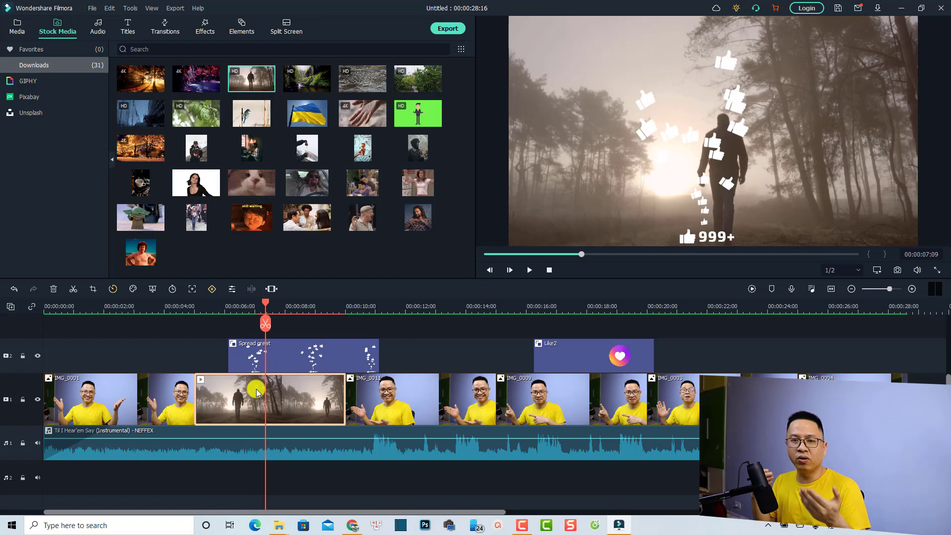
# Replace the Spread great element on the timeline with the Like1 social media element and preview it
pyautogui.click(311, 352)
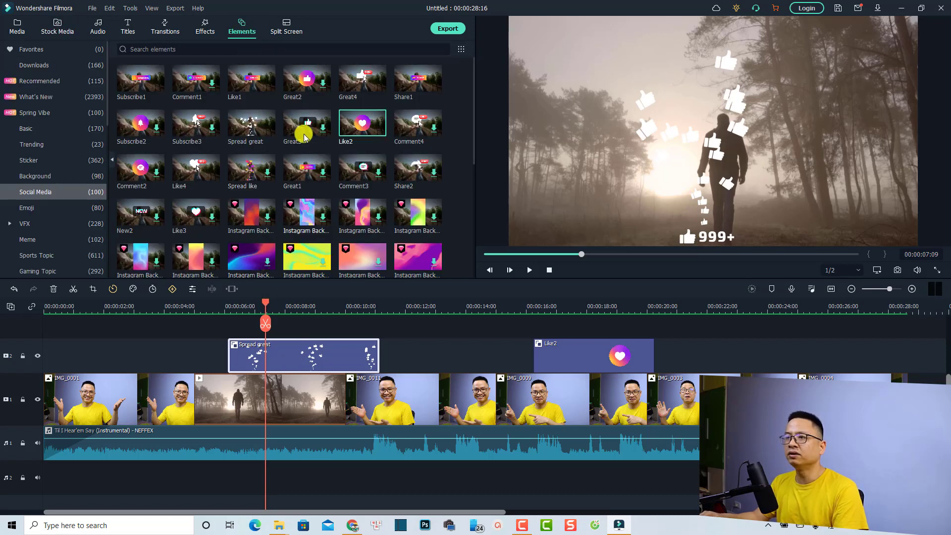
pyautogui.click(239, 89)
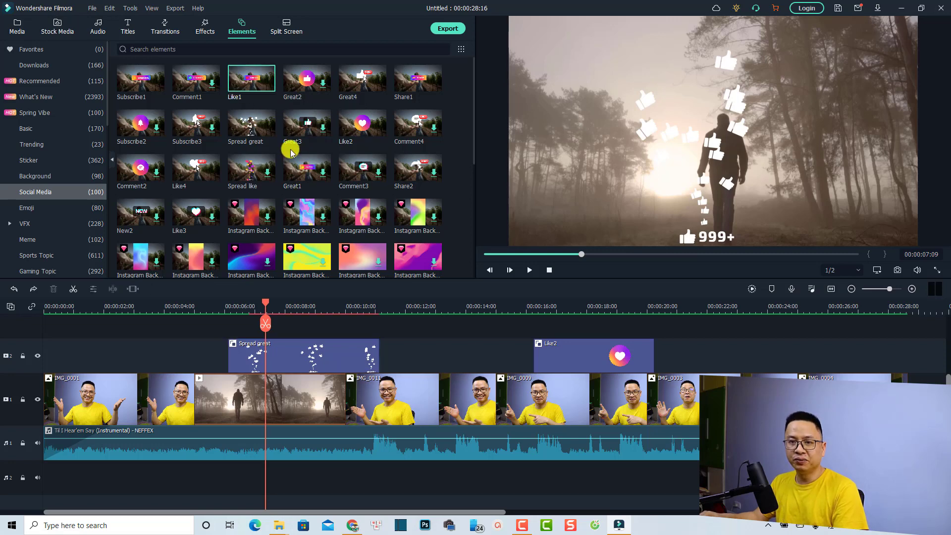
pyautogui.press('alt')
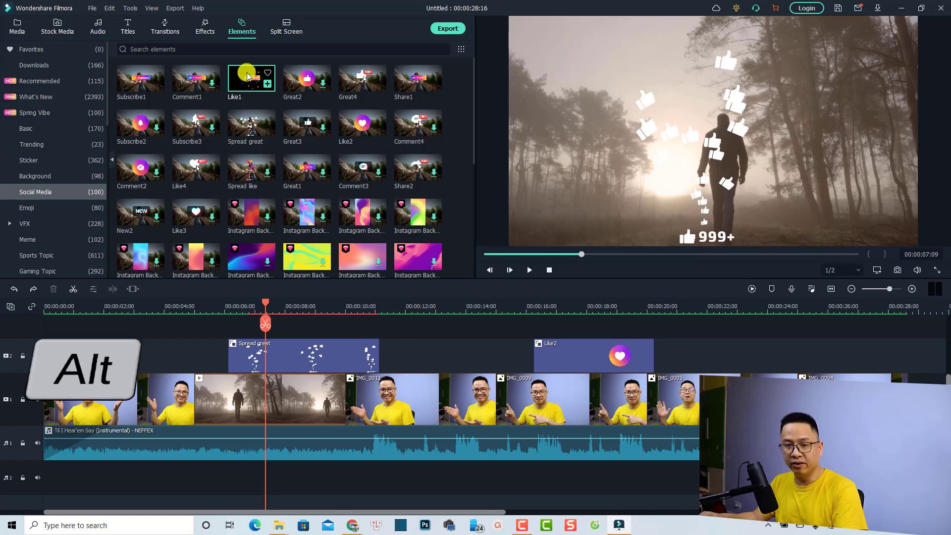
pyautogui.moveTo(244, 83); pyautogui.dragTo(274, 351)
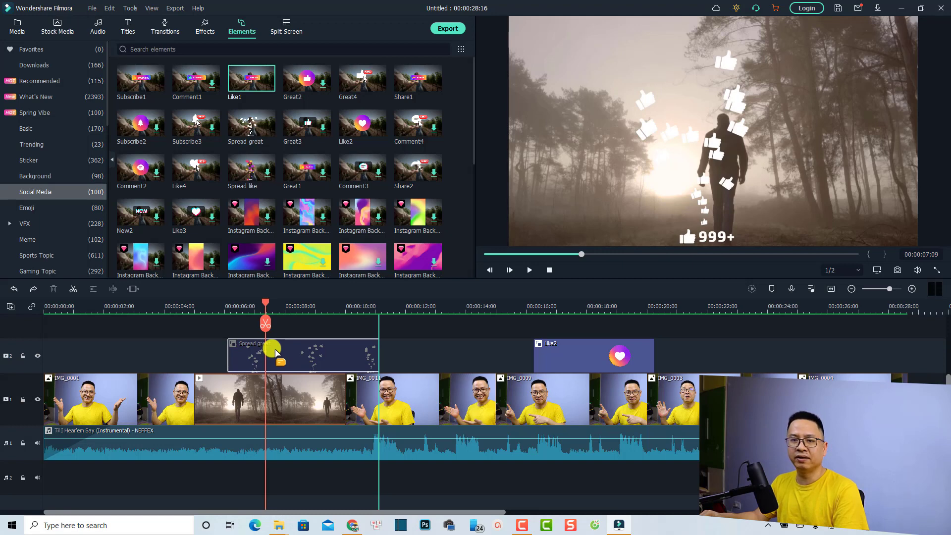
pyautogui.moveTo(276, 352); pyautogui.dragTo(282, 361)
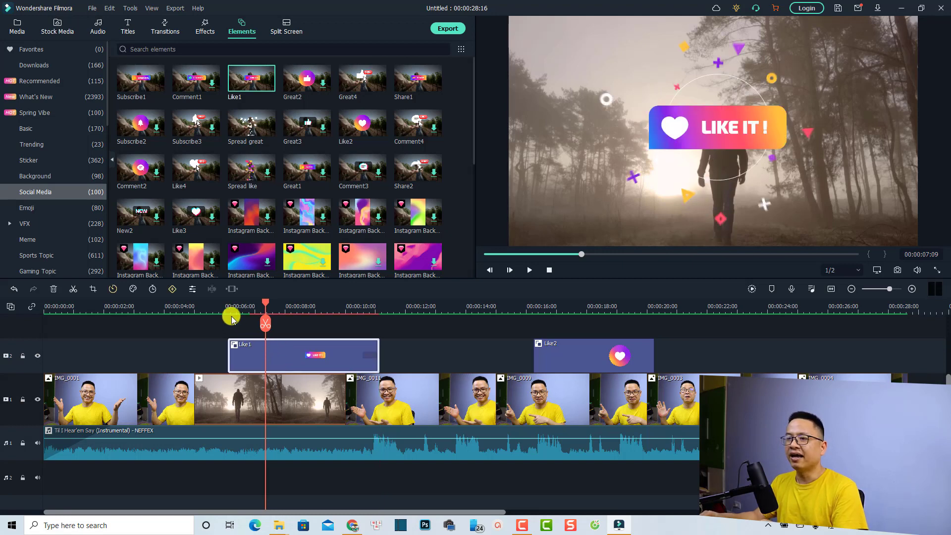
pyautogui.click(223, 308)
pyautogui.press('space')
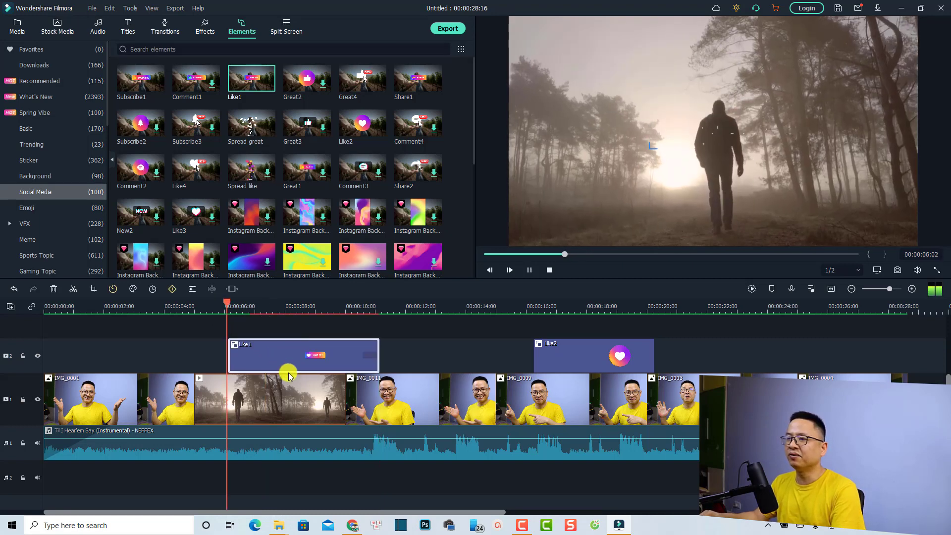
pyautogui.press('space')
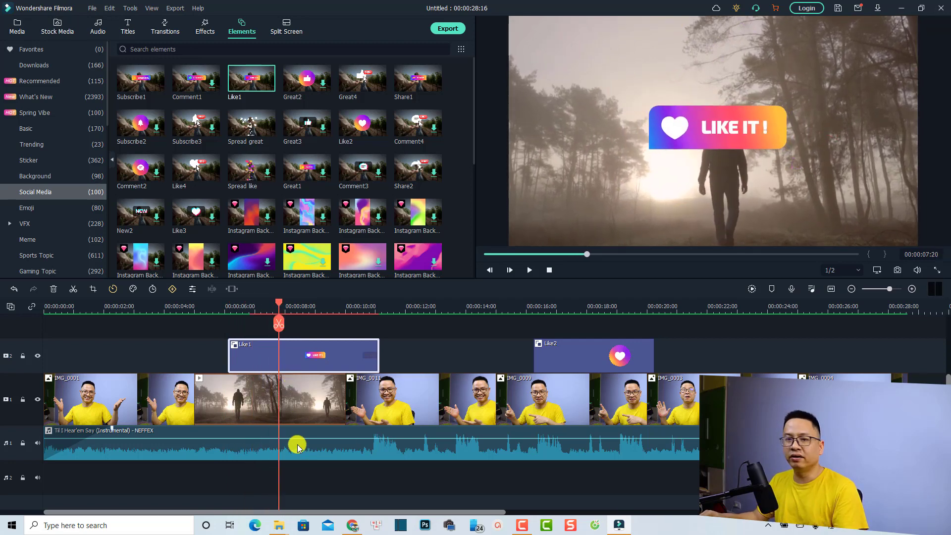
# Listen to the current music, replace it on the audio track with Smokey's Lounge, and play the timeline from near the start
pyautogui.click(371, 462)
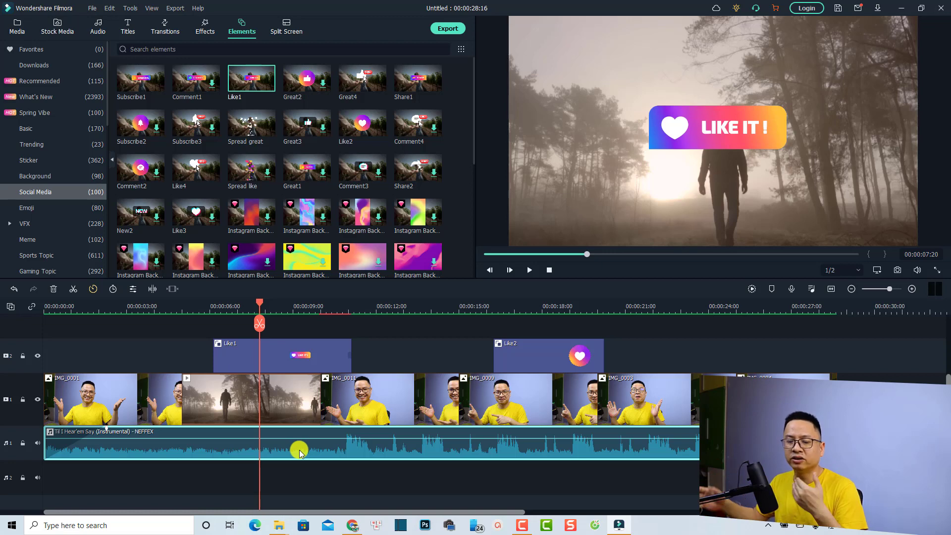
pyautogui.click(14, 30)
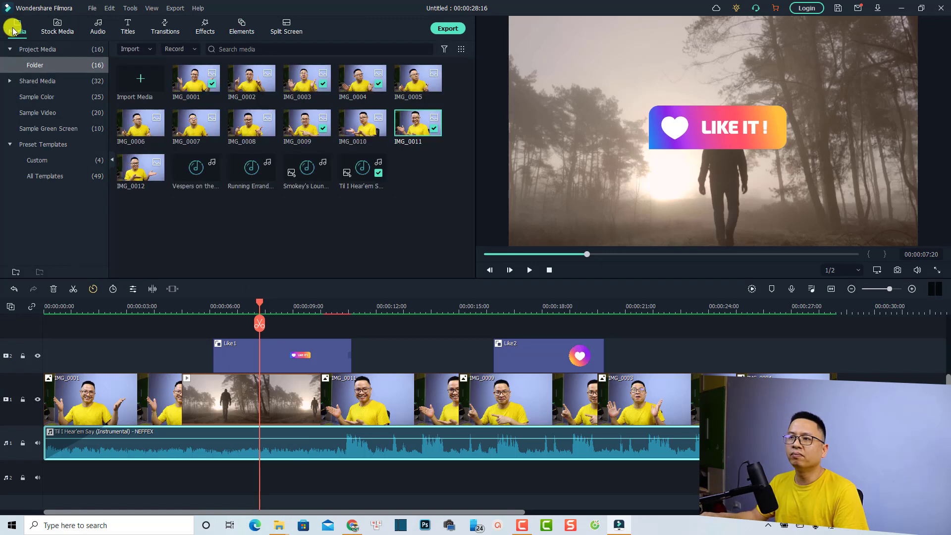
pyautogui.moveTo(313, 175)
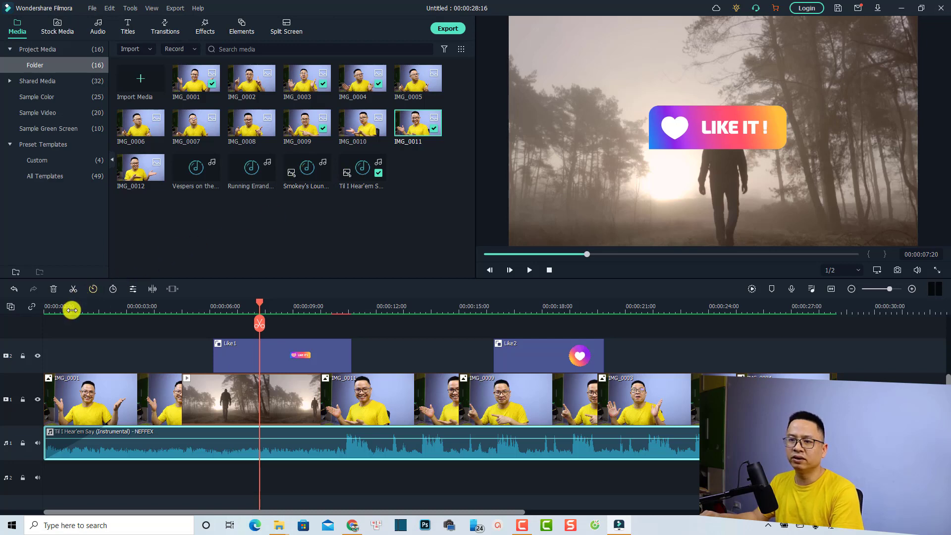
pyautogui.click(69, 328)
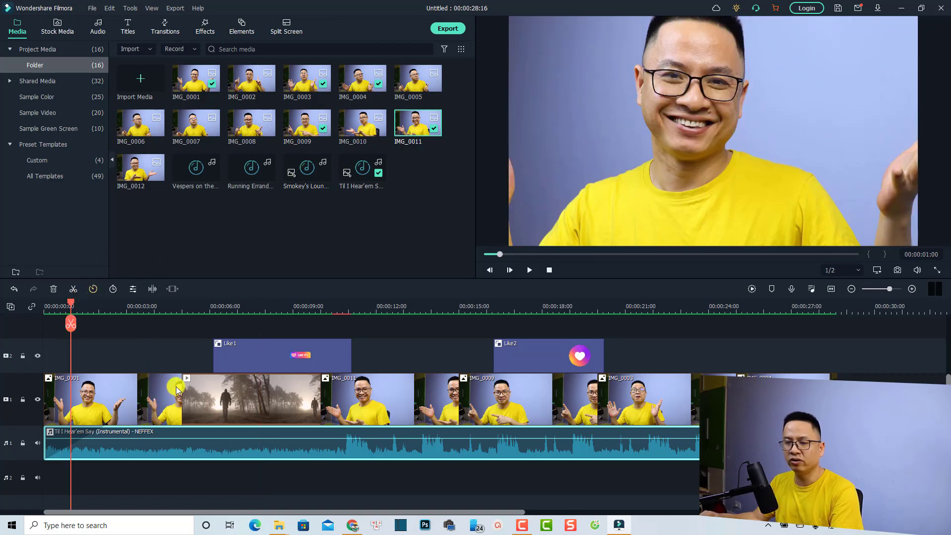
pyautogui.press('space')
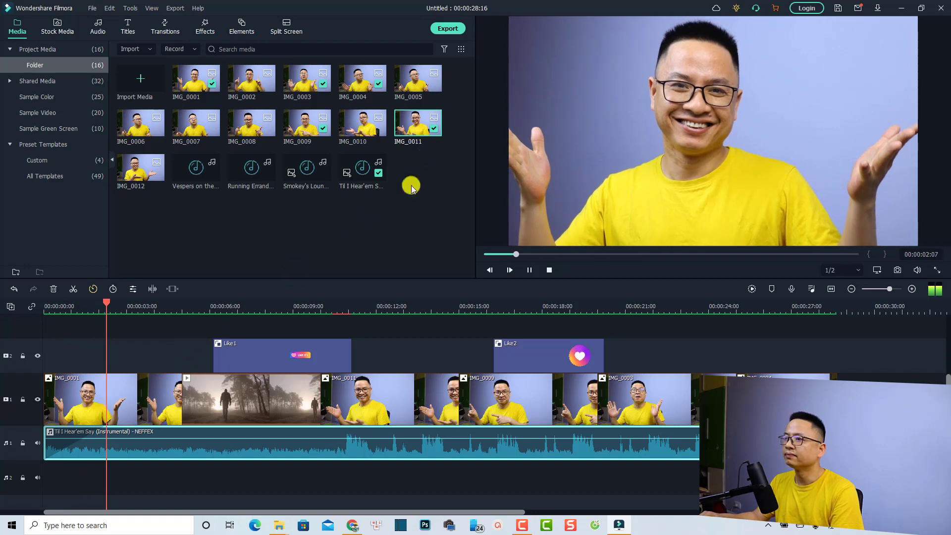
pyautogui.press('space')
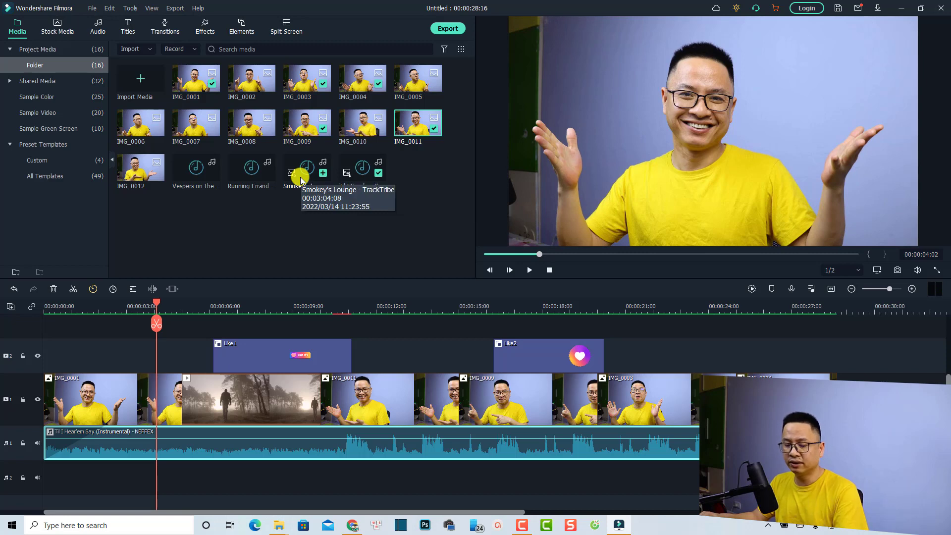
pyautogui.press('alt')
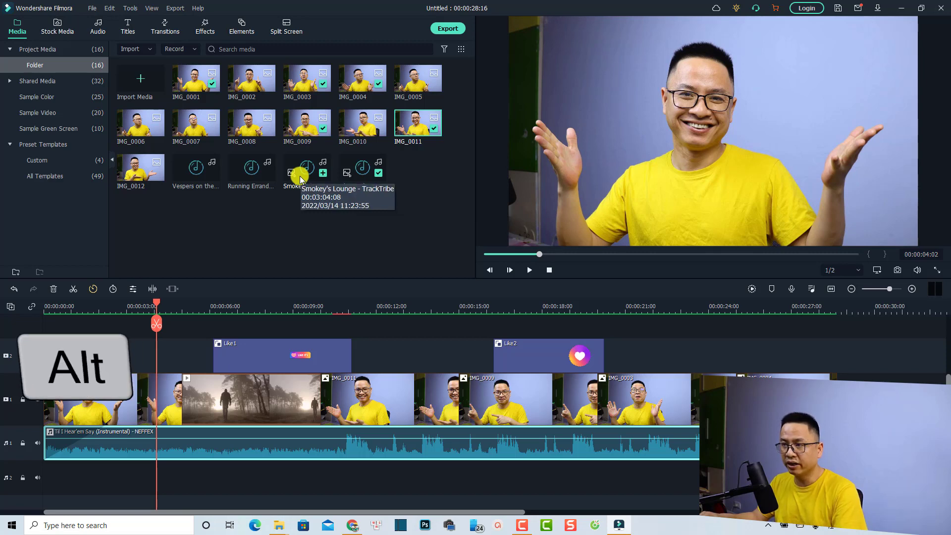
pyautogui.moveTo(301, 179); pyautogui.dragTo(286, 458)
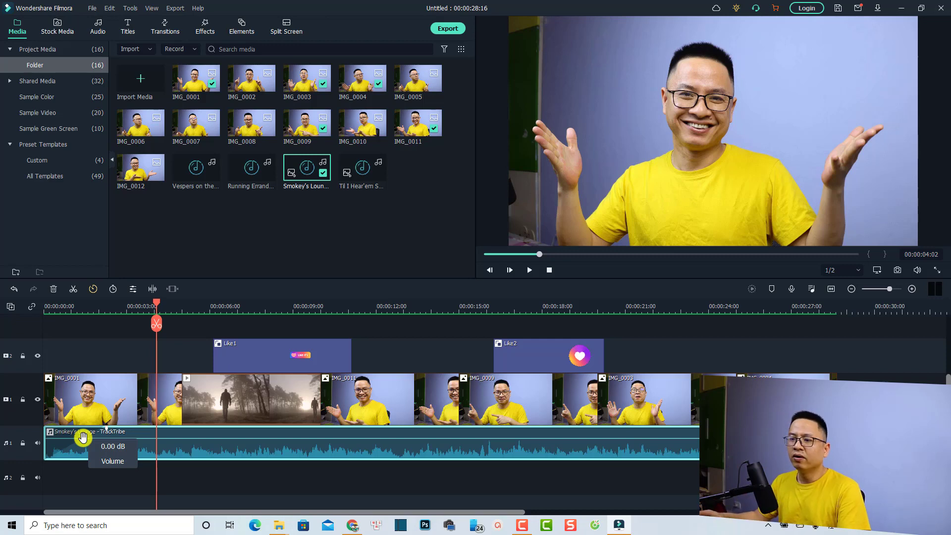
pyautogui.click(52, 305)
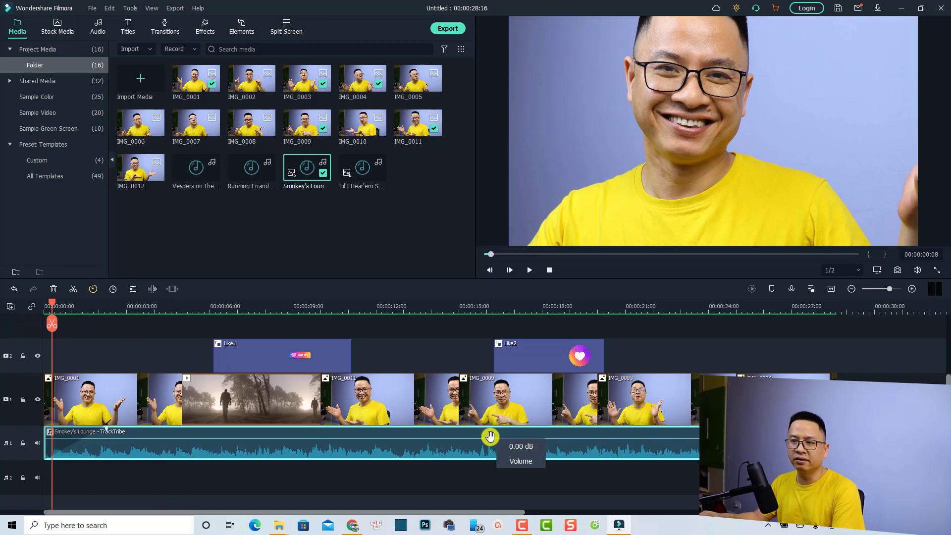
pyautogui.press('space')
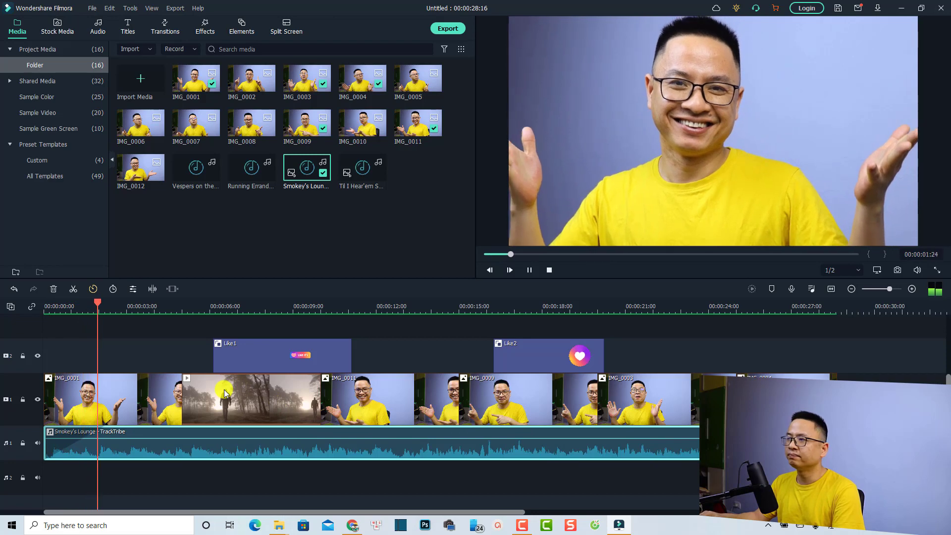